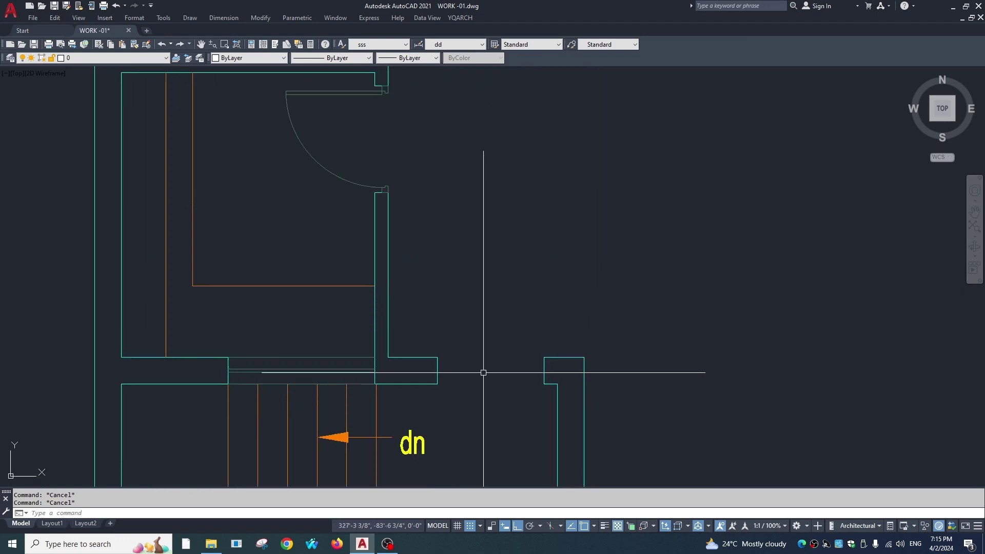
Step: Stretch the short wall end beside the stairs 12" to the left to widen the terrace doorway
scroll(456, 352, "down", 2)
scroll(484, 416, "up", 2)
type("s")
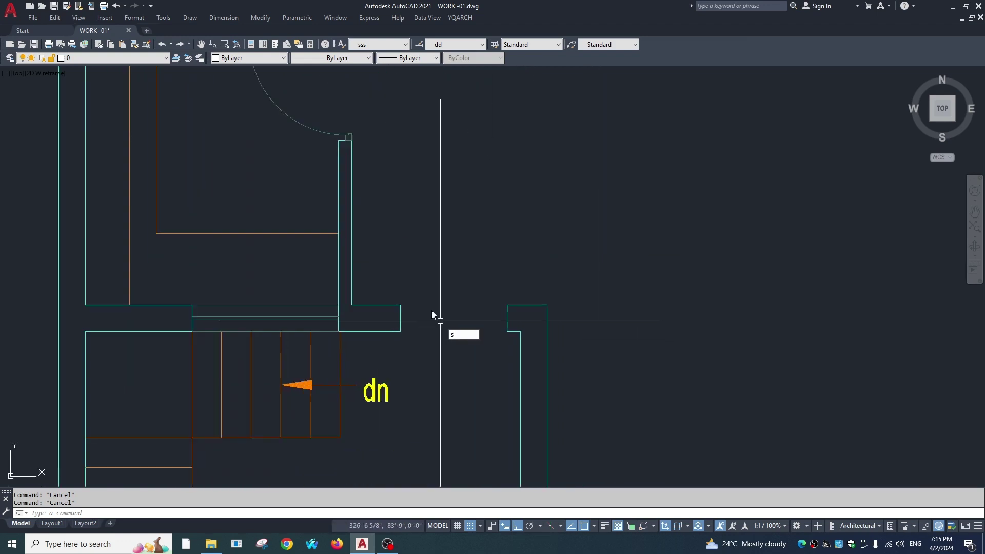
key("Return")
left_click_drag(401, 288, 359, 360)
key("Return")
left_click(441, 369)
type("12")
key("Return")
key("Escape")
Step: Measure the widened terrace doorway with a linear dimension between its two wall ends, without placing the dimension
type("dli")
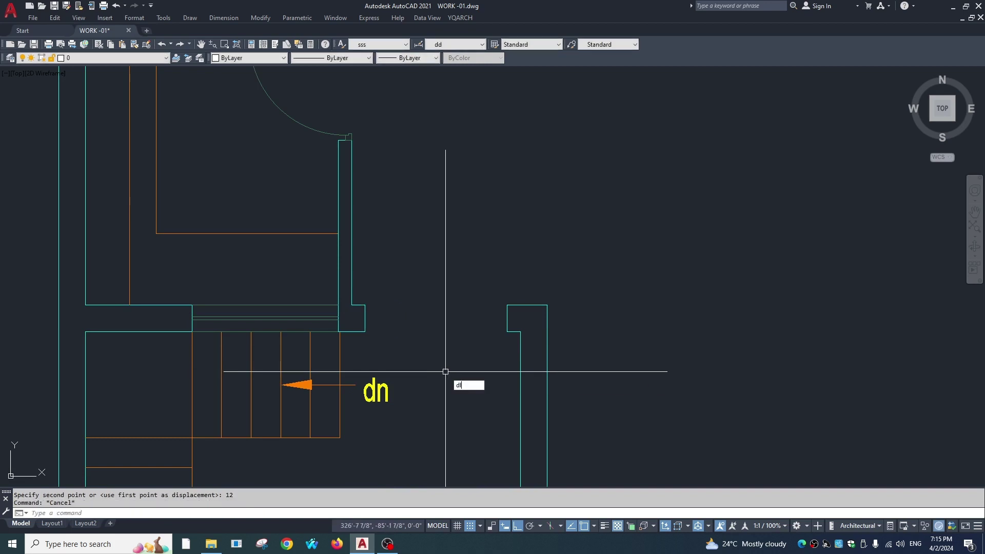
key("Return")
left_click(365, 332)
left_click(507, 333)
scroll(506, 333, "up", 2)
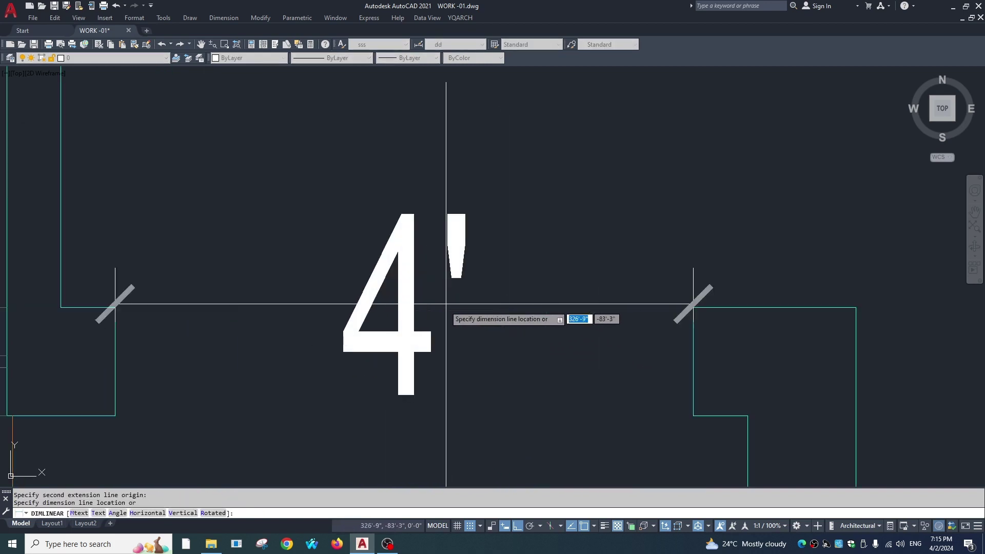
scroll(446, 326, "down", 2)
key("Escape")
Step: Copy the upper room's door about 4' horizontally to the right, into the empty space outside the wall
scroll(447, 325, "up", 1)
scroll(325, 176, "up", 1)
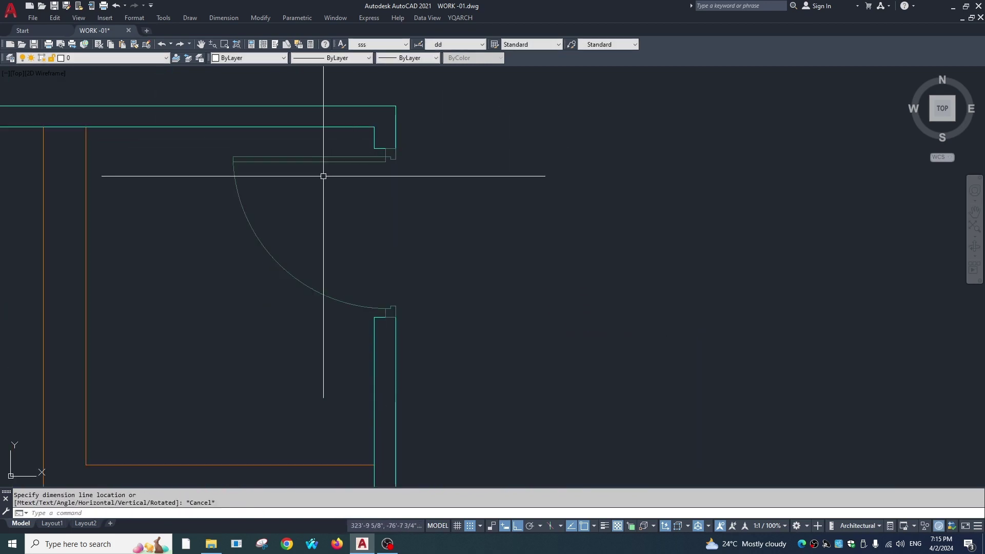
scroll(321, 189, "down", 3)
left_click(321, 206)
scroll(316, 198, "up", 3)
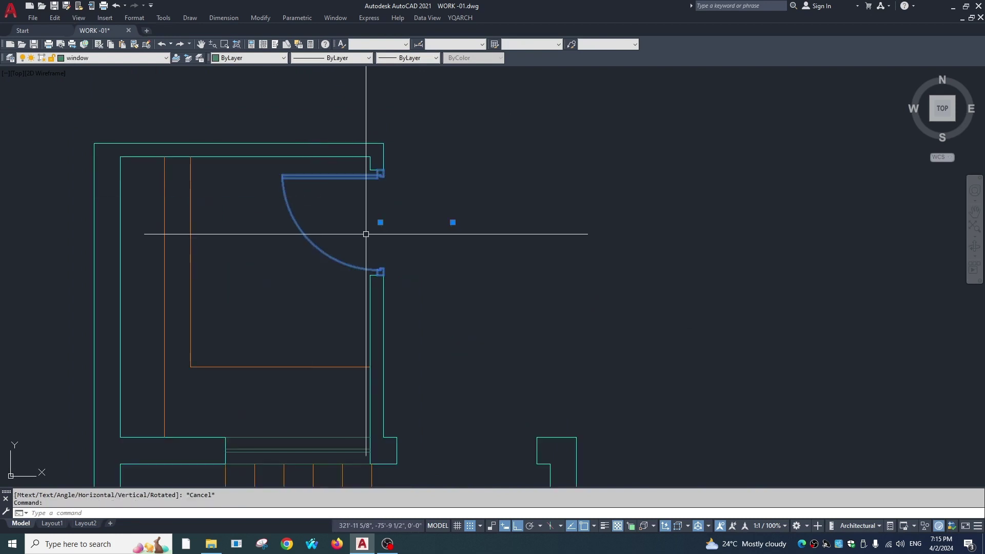
type("co")
key("Return")
left_click(346, 241)
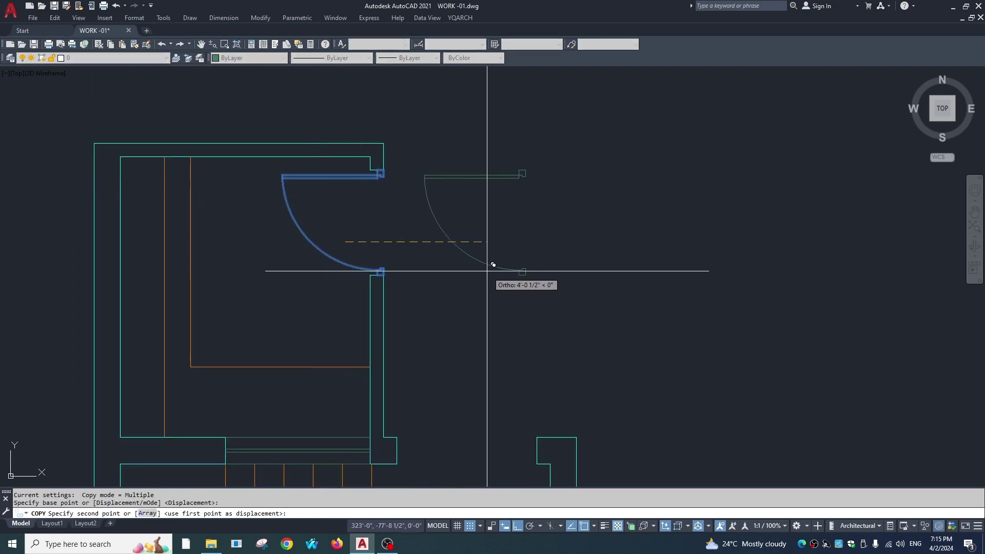
left_click(493, 265)
key("Escape")
middle_click_drag(563, 289, 468, 291)
scroll(468, 291, "down", 3)
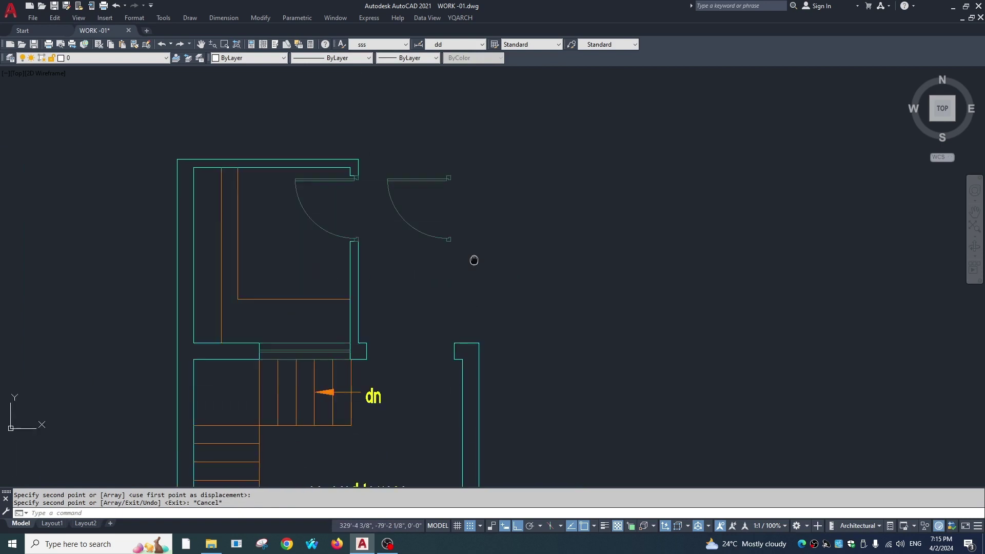
scroll(433, 220, "up", 3)
key("Escape")
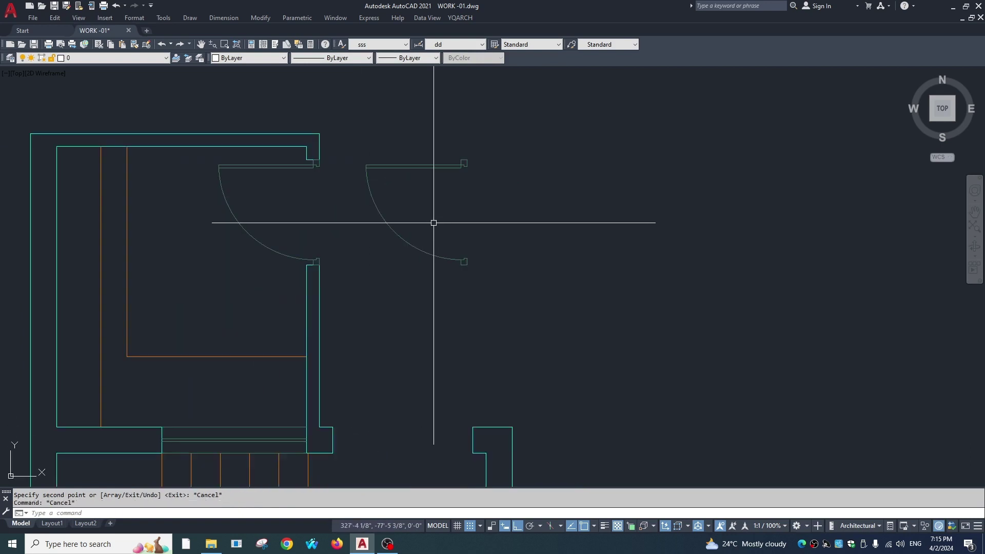
Step: Place a vertical linear dimension across the copied door's frame to check its width, and erase that dimension
type("dli")
key("Return")
left_click(464, 163)
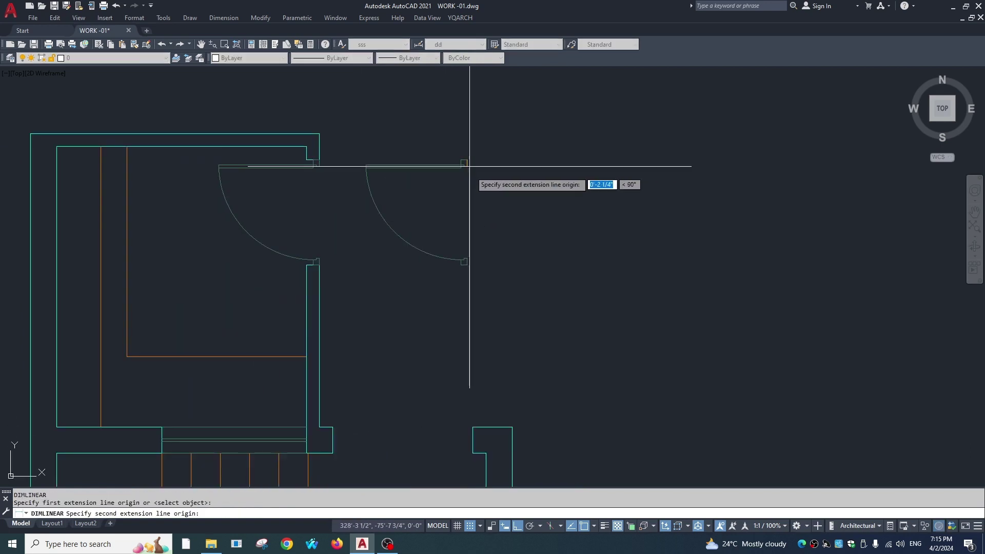
left_click(465, 262)
left_click(500, 262)
key("Escape")
scroll(455, 380, "down", 2)
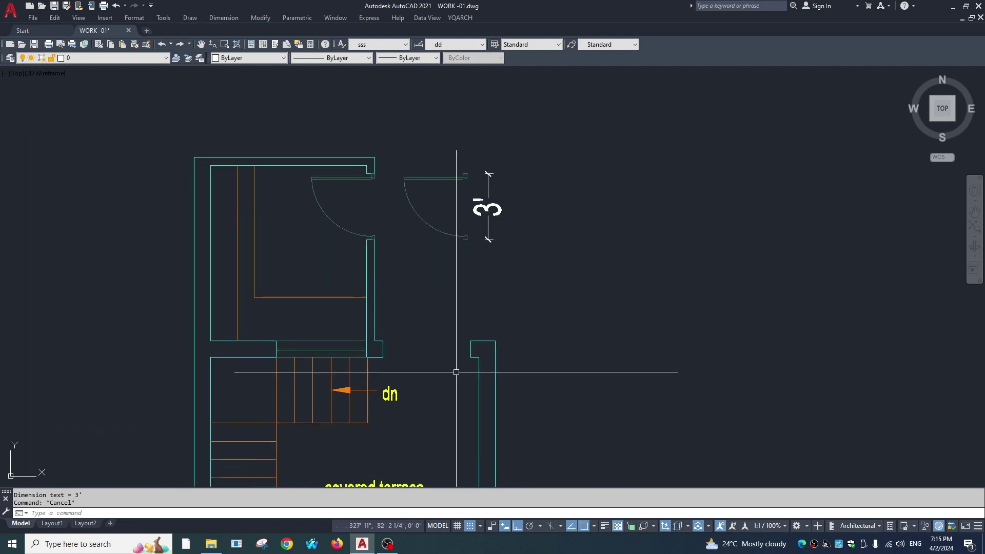
middle_click_drag(426, 362, 418, 375)
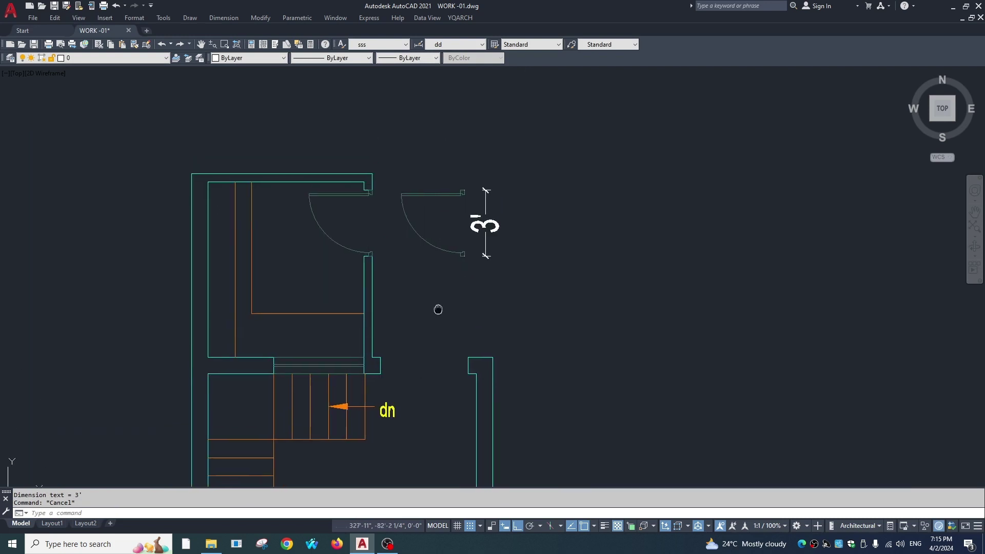
left_click(480, 226)
key("Delete")
Step: Align the copied door's two outer frame corners with the terrace doorway's upper wall corners, scaling it to fit
left_click(460, 261)
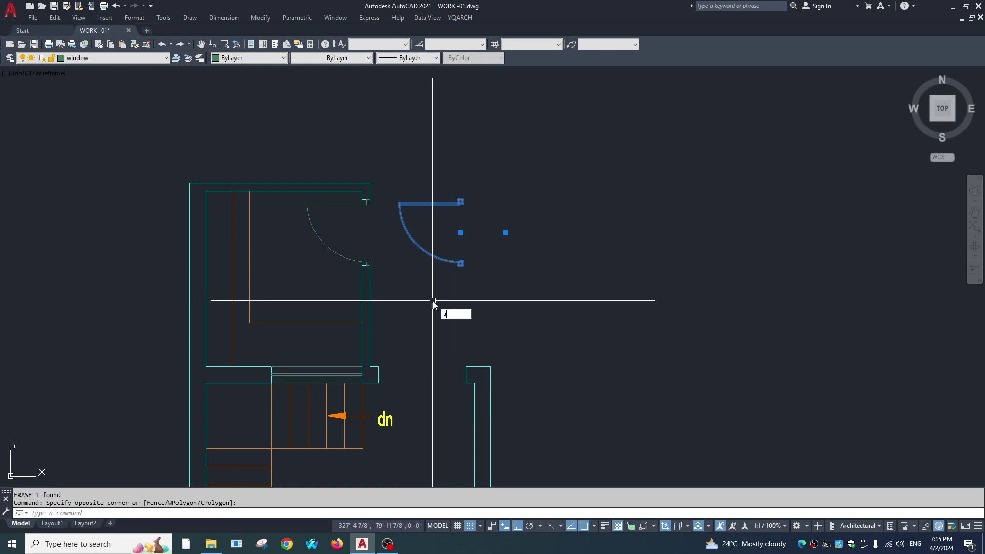
type("l")
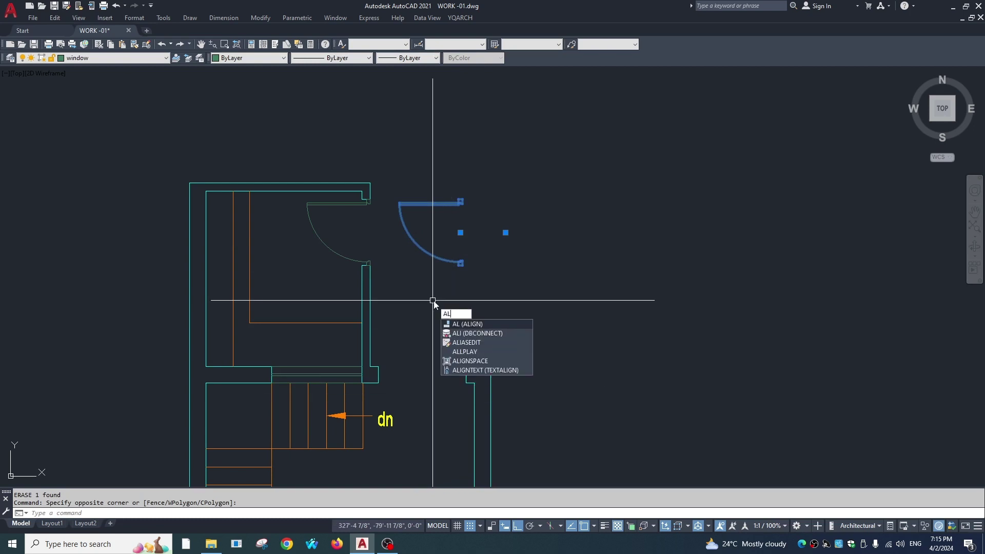
key("Return")
left_click(460, 202)
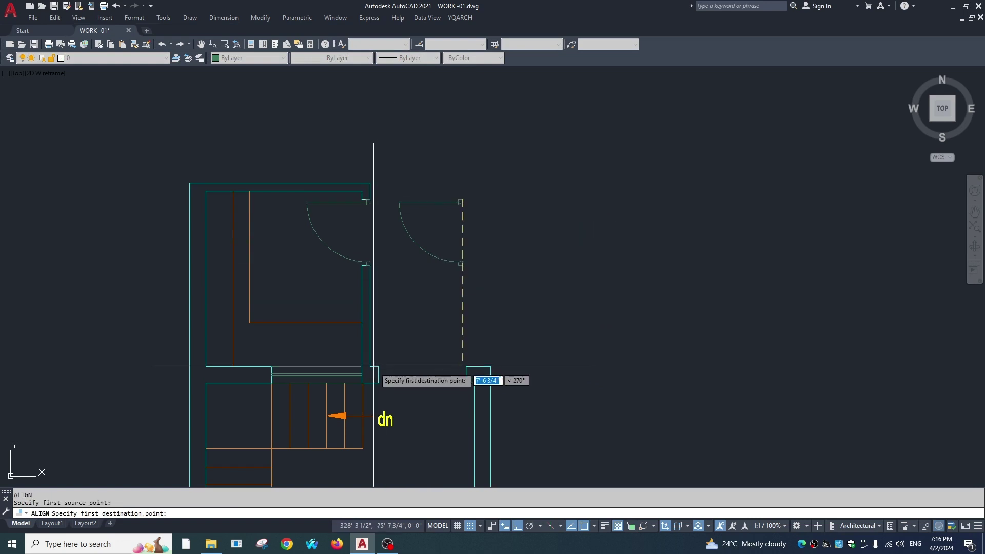
left_click(378, 367)
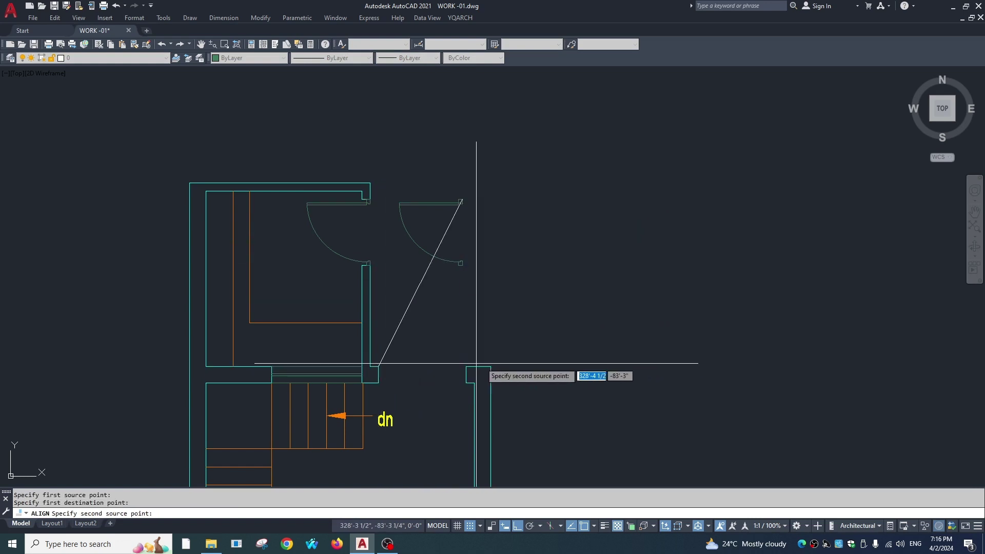
left_click(463, 266)
left_click(467, 358)
key("Return")
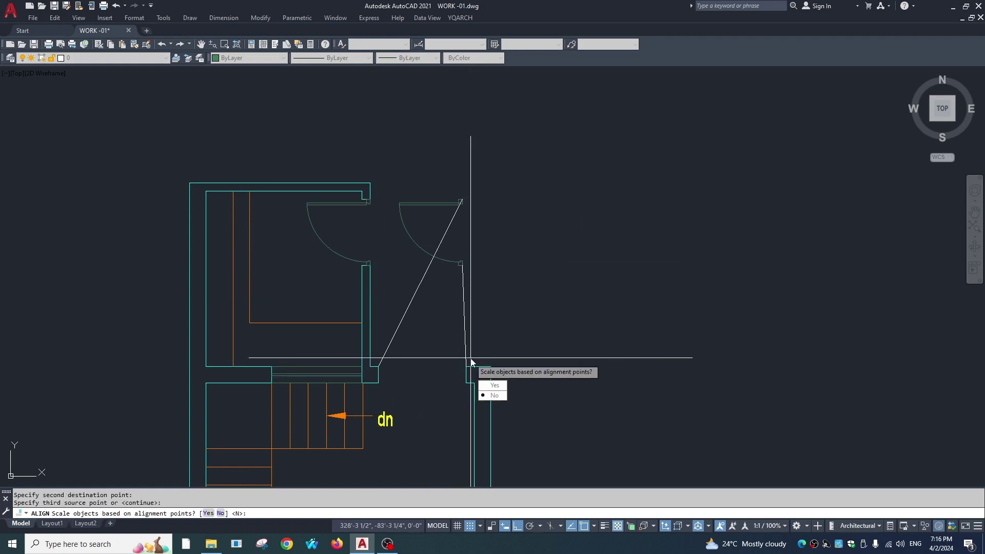
type("y")
key("Return")
scroll(469, 369, "up", 3)
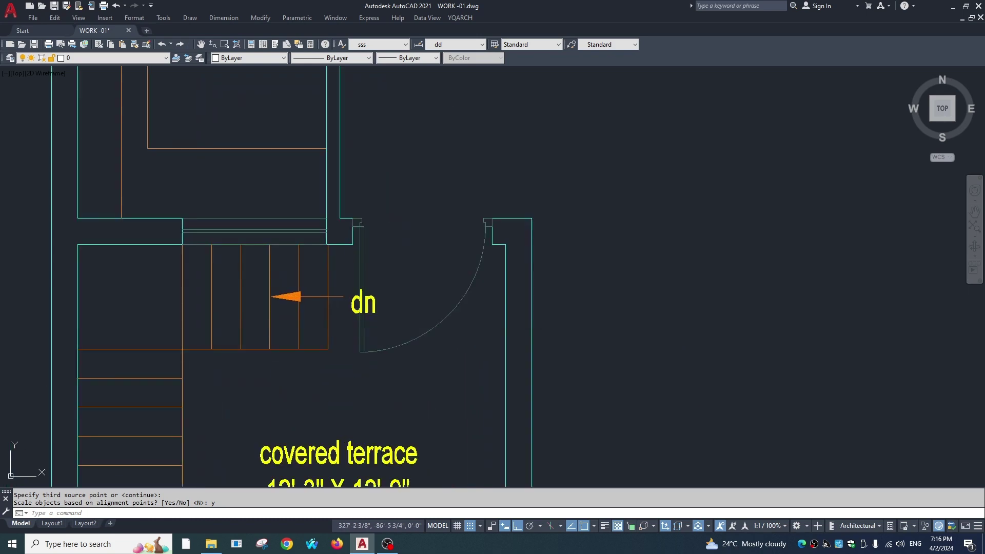
Step: Undo the alignment of the copied door
scroll(448, 326, "down", 4)
type("u")
key("Return")
scroll(437, 257, "up", 2)
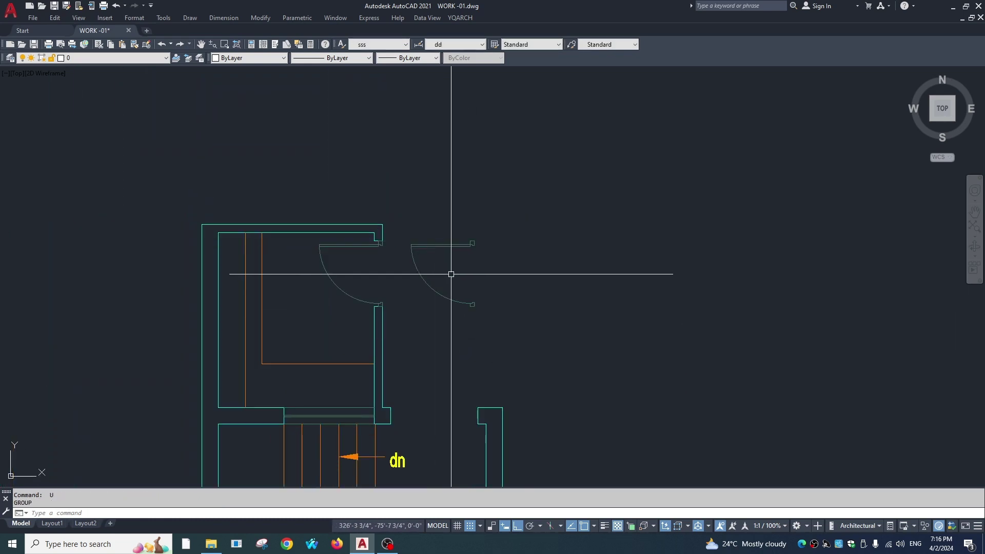
Step: Start aligning the copied door by matching its upper outer frame corner to the upper corner of the doorway's left wall end
left_click(445, 252)
left_click(451, 269)
type("a")
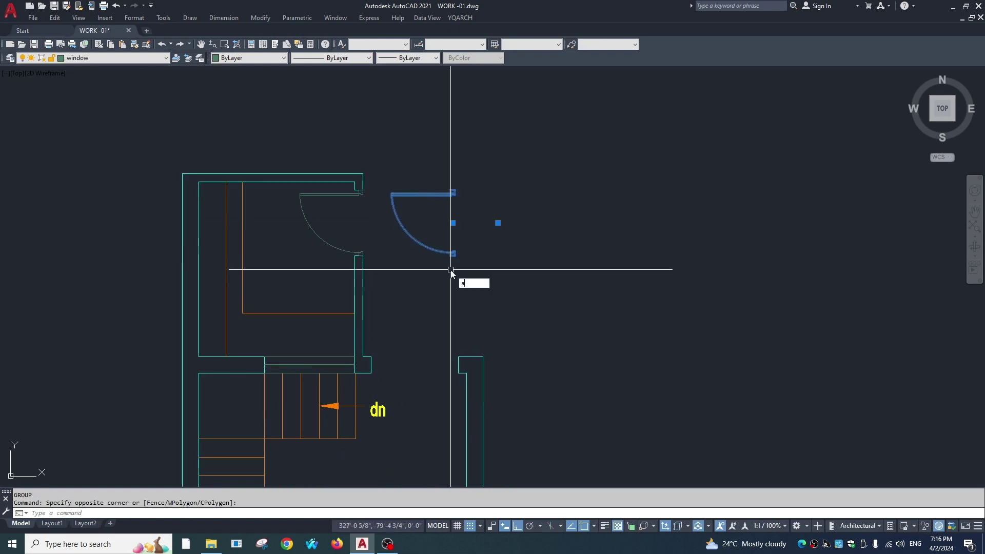
type("l")
key("Return")
scroll(454, 205, "up", 3)
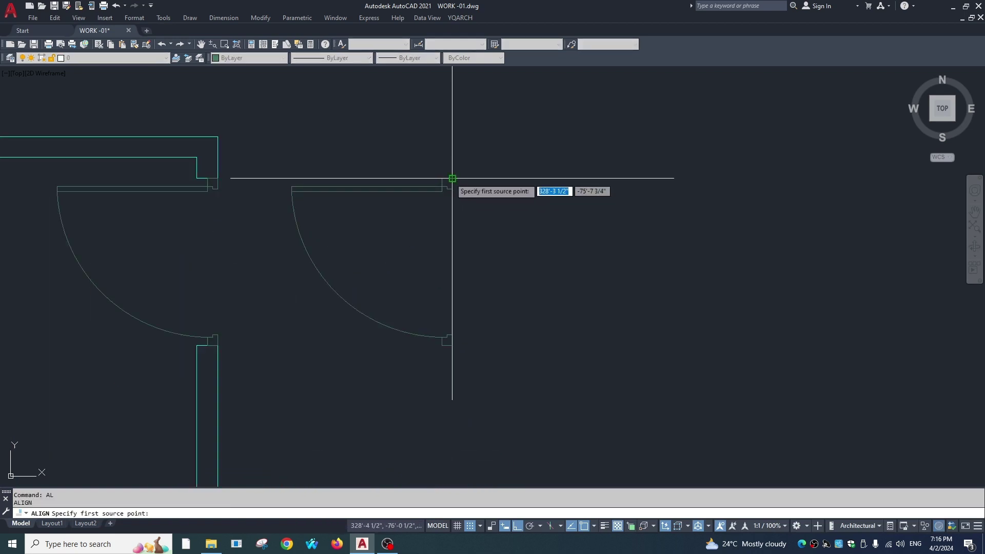
left_click(452, 178)
scroll(363, 245, "down", 2)
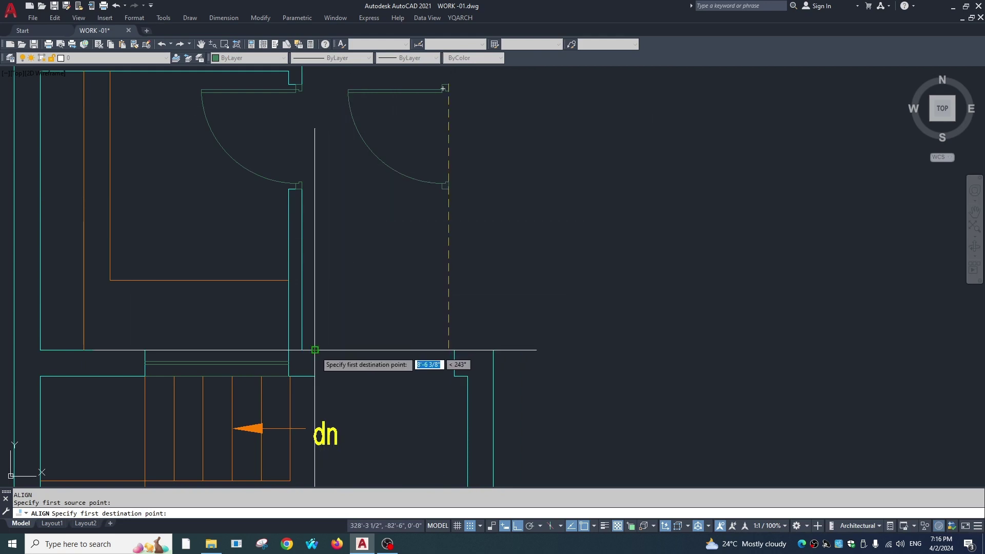
left_click(315, 350)
Step: Match the door's lower outer frame corner to the doorway's right wall corner and finish Align with scaling set to Yes
scroll(411, 231, "up", 3)
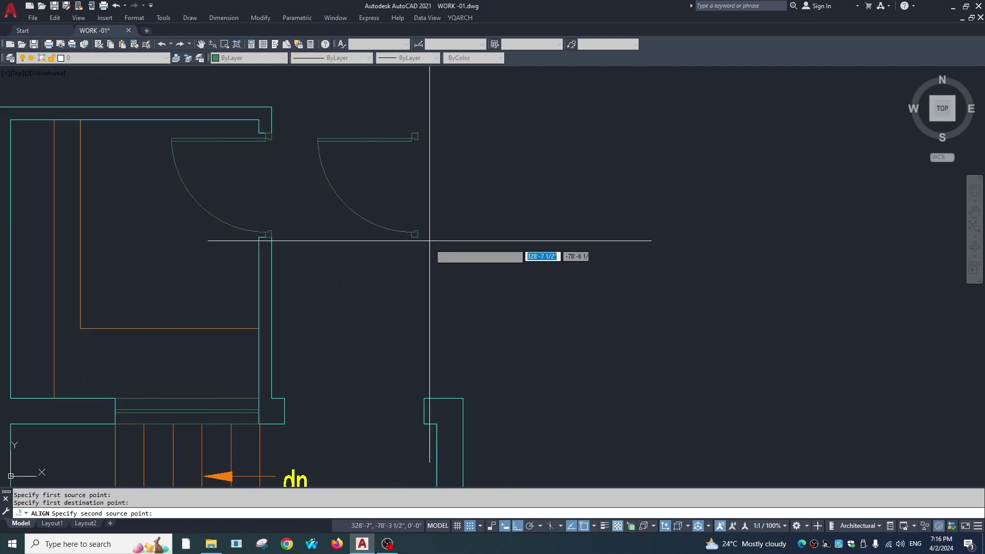
left_click(410, 230)
scroll(413, 265, "down", 2)
scroll(429, 293, "up", 1)
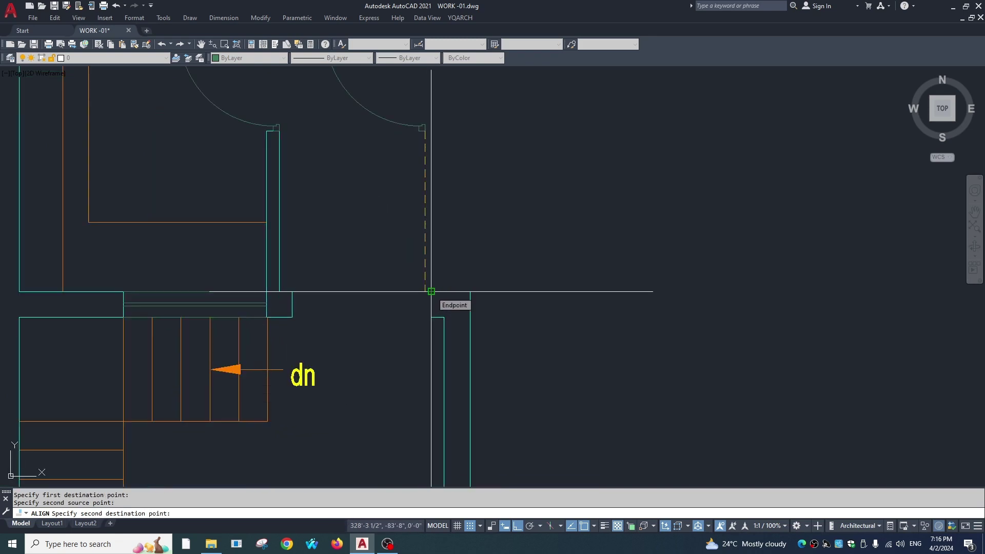
left_click(432, 291)
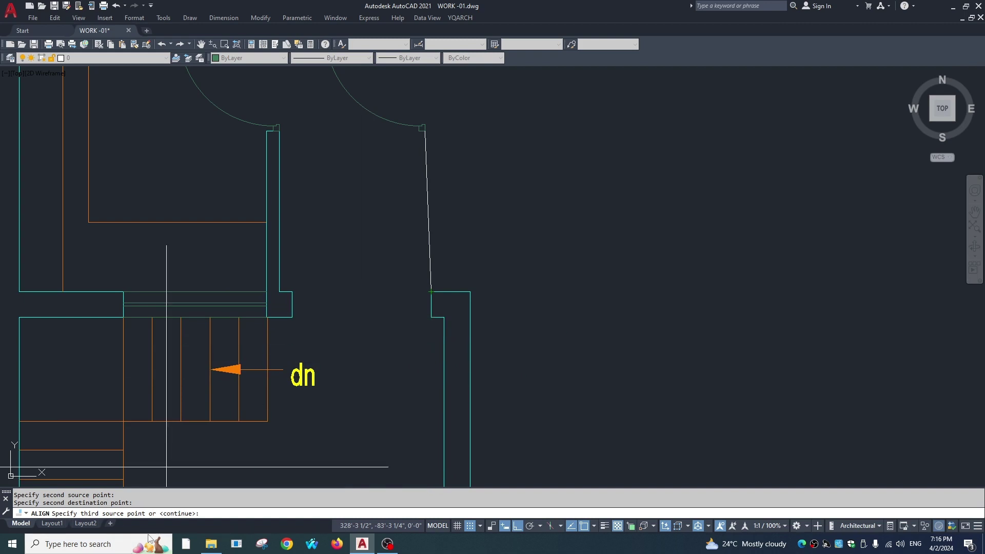
key("Return")
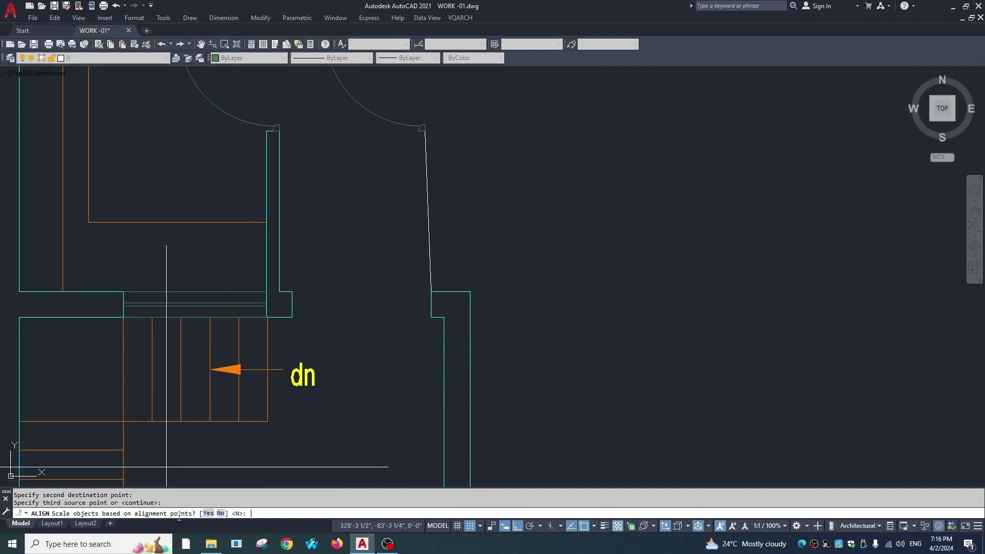
scroll(373, 383, "down", 4)
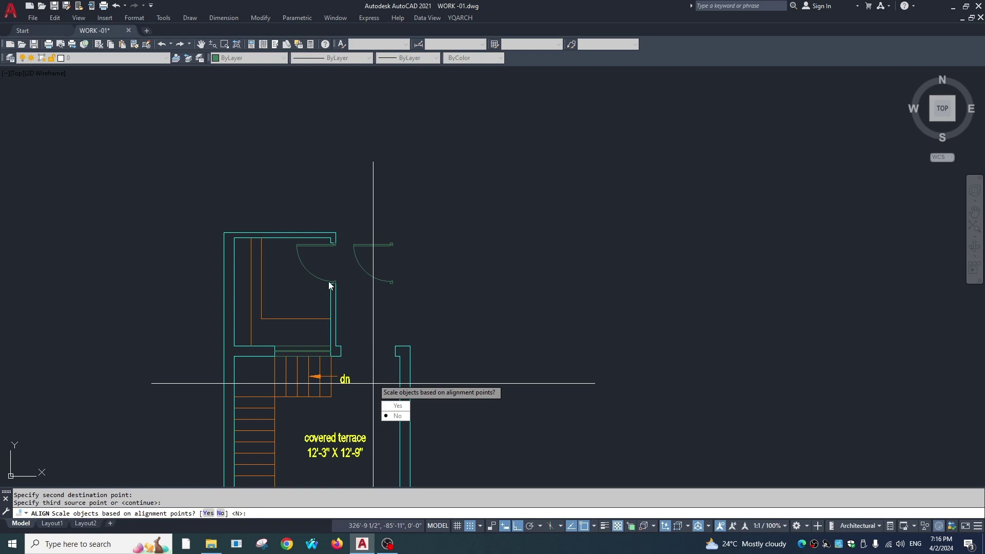
type("y")
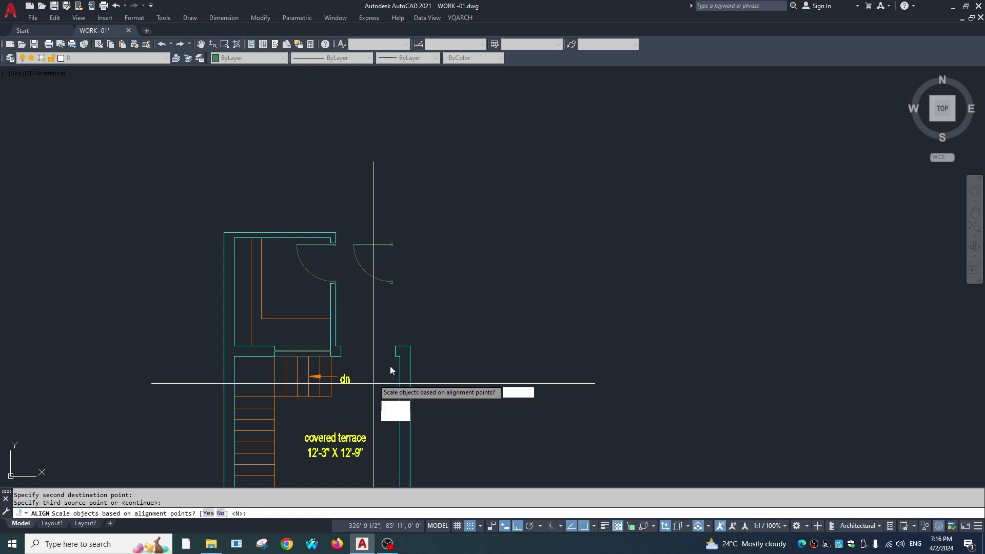
key("Return")
scroll(371, 349, "up", 4)
scroll(396, 384, "down", 2)
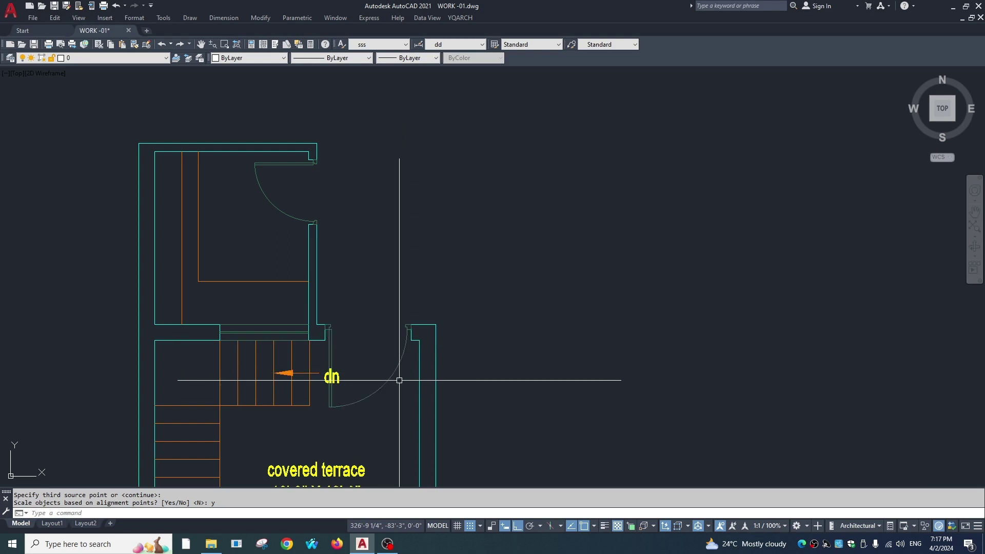
Step: Examine the covered terrace plan and the neighbouring ground floor plan with its rooms and overall dimensions
scroll(401, 362, "down", 5)
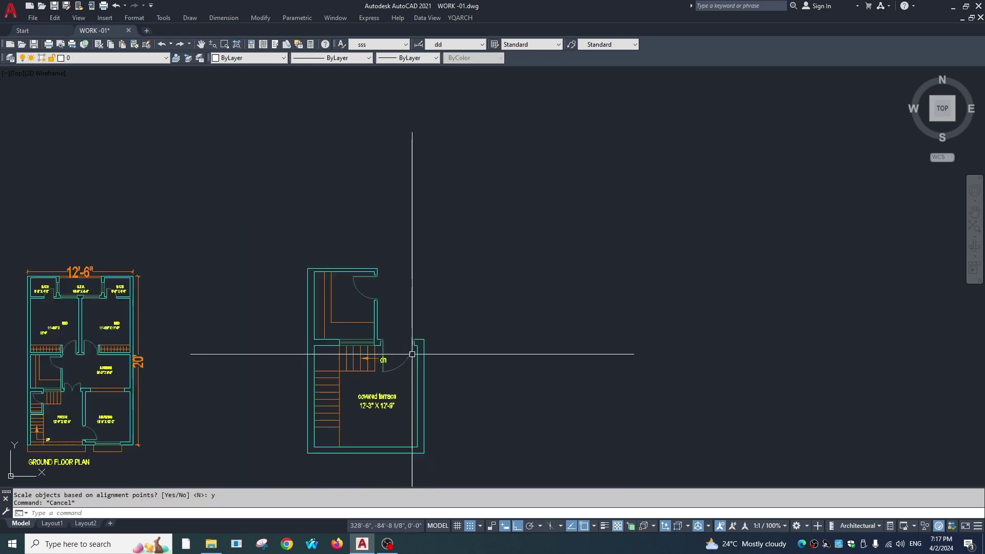
key("Escape")
key("Escape")
scroll(418, 264, "up", 6)
middle_click_drag(434, 288, 327, 301)
scroll(327, 301, "down", 6)
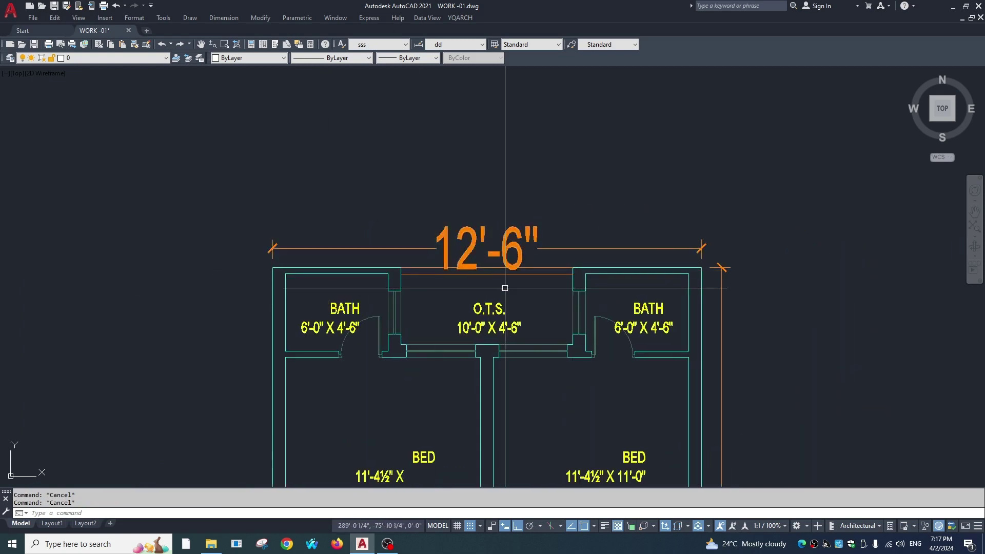
scroll(394, 291, "up", 5)
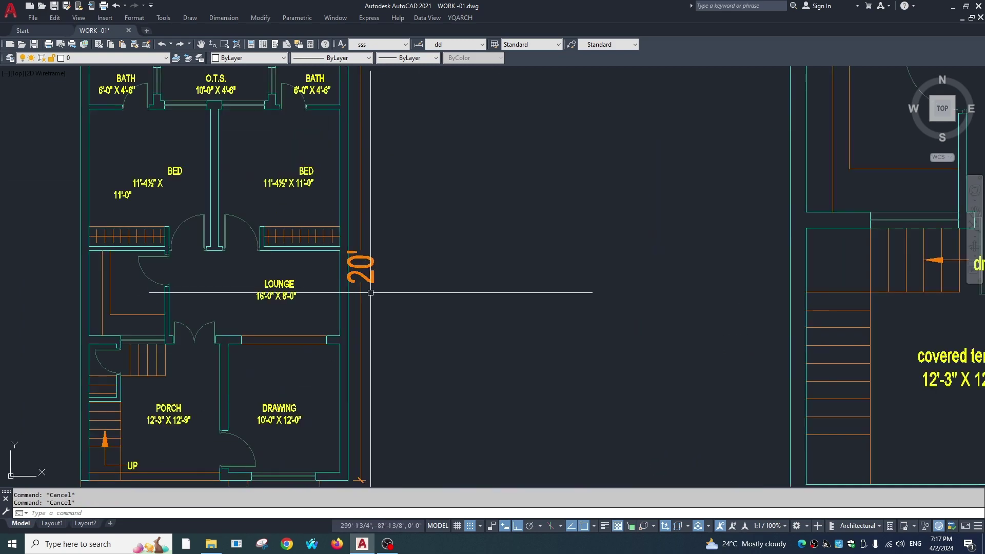
scroll(384, 318, "down", 5)
scroll(433, 334, "up", 2)
scroll(434, 334, "down", 2)
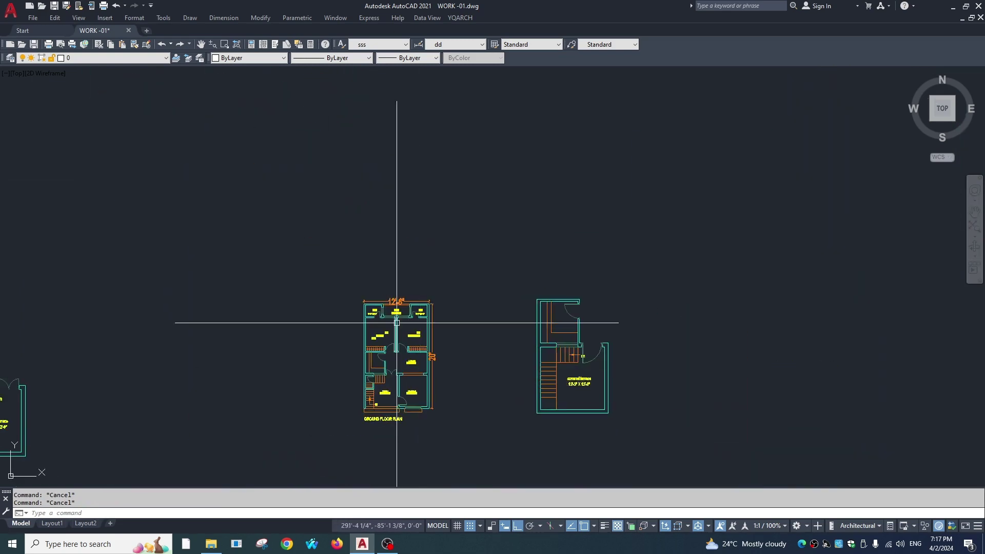
Step: Draw a 25' horizontal line in the empty area above and to the left of the small ground floor plan
type("l")
key("Return")
middle_click_drag(238, 279, 269, 315)
left_click(242, 259)
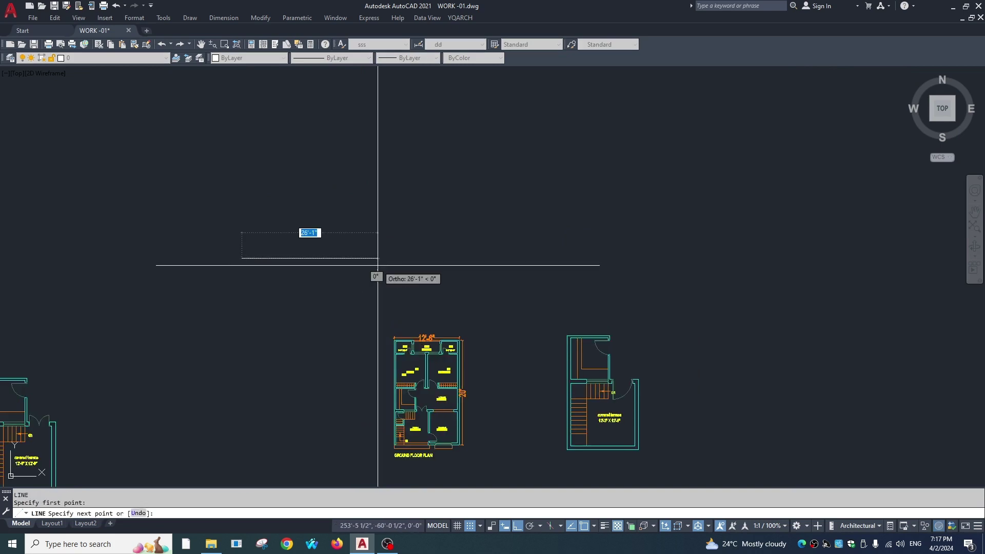
type("25")
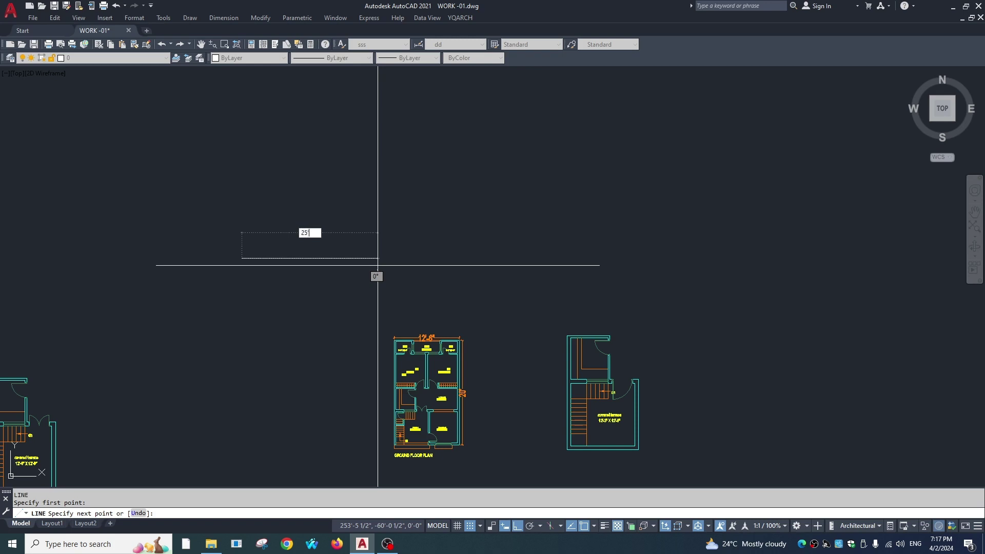
key("Return")
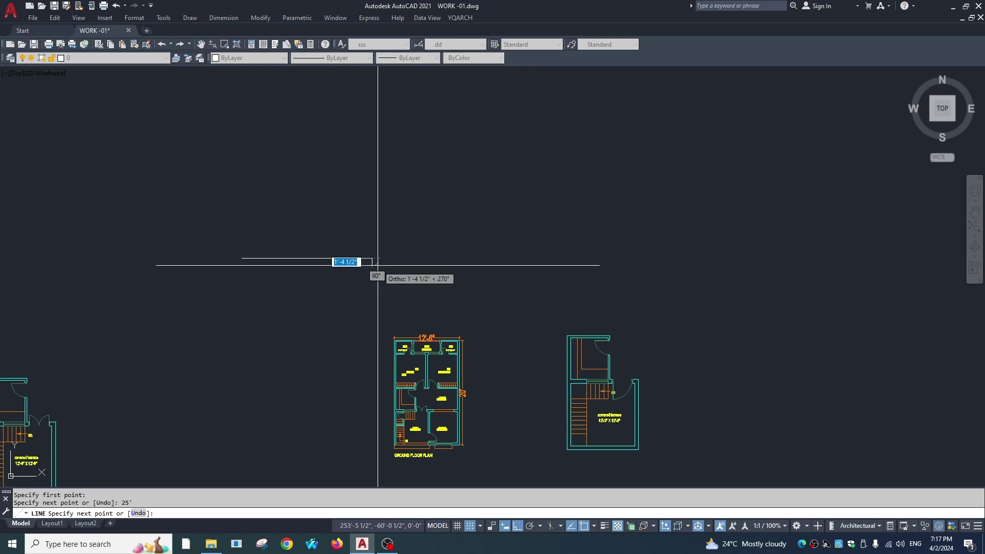
scroll(431, 302, "down", 3)
scroll(416, 253, "up", 3)
key("Escape")
scroll(416, 253, "down", 2)
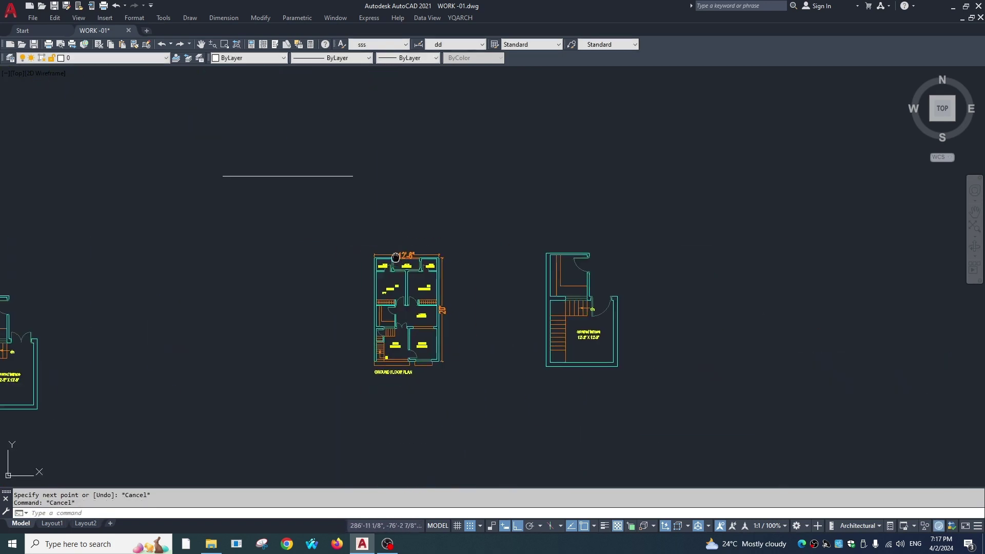
Step: Start aligning the small ground floor plan by matching its upper-left outer corner to the 25' line's left end
left_click(330, 213)
left_click(484, 385)
scroll(413, 263, "up", 4)
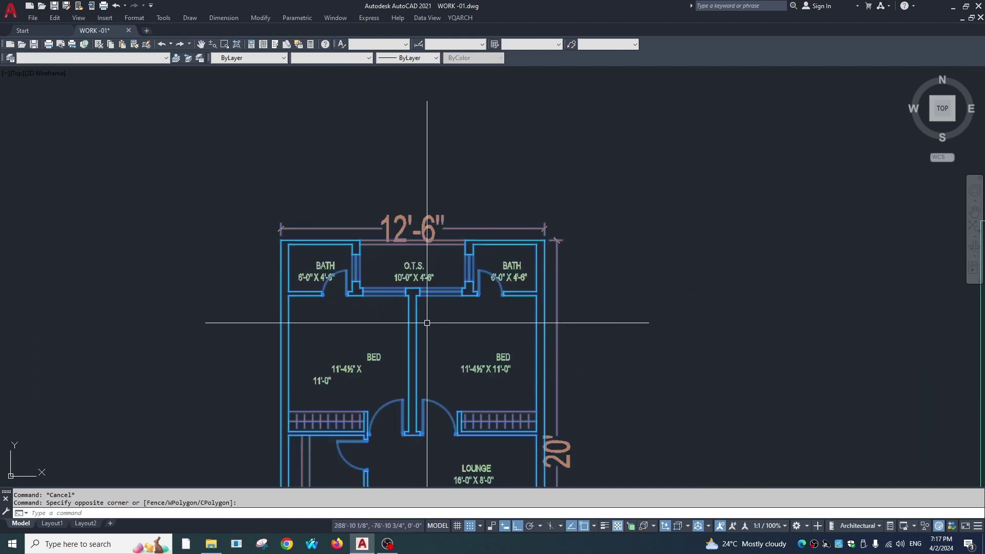
type("al")
key("Return")
scroll(431, 324, "down", 6)
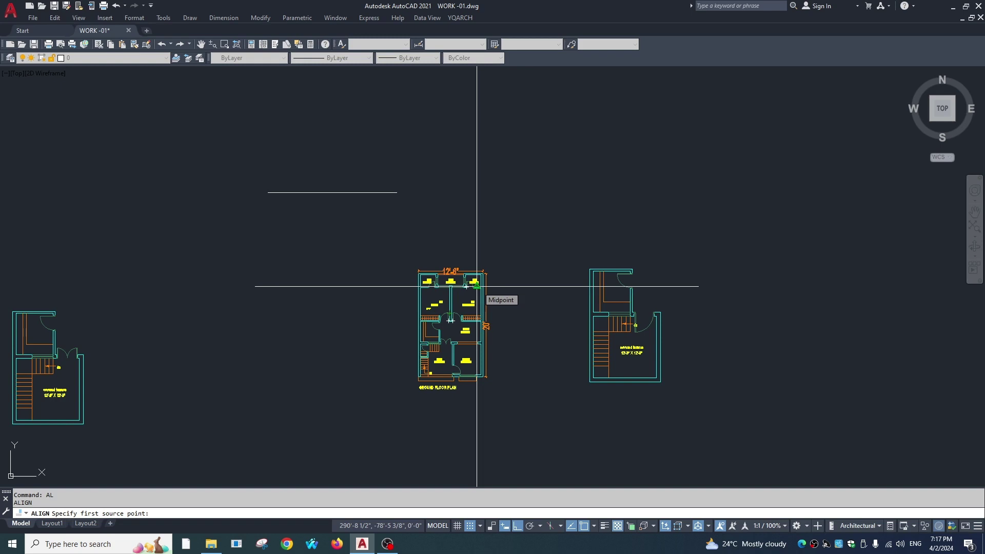
scroll(399, 281, "up", 5)
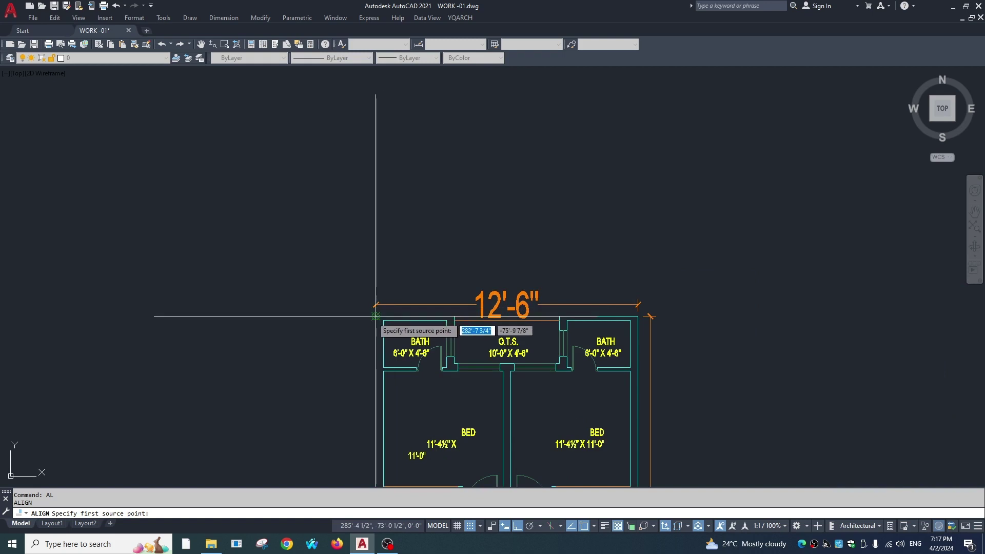
left_click(379, 316)
scroll(463, 270, "down", 5)
left_click(334, 216)
Step: Match the plan's upper-right outer corner to the 25' line's right end and finish Align with scaling set to Yes
scroll(521, 308, "up", 5)
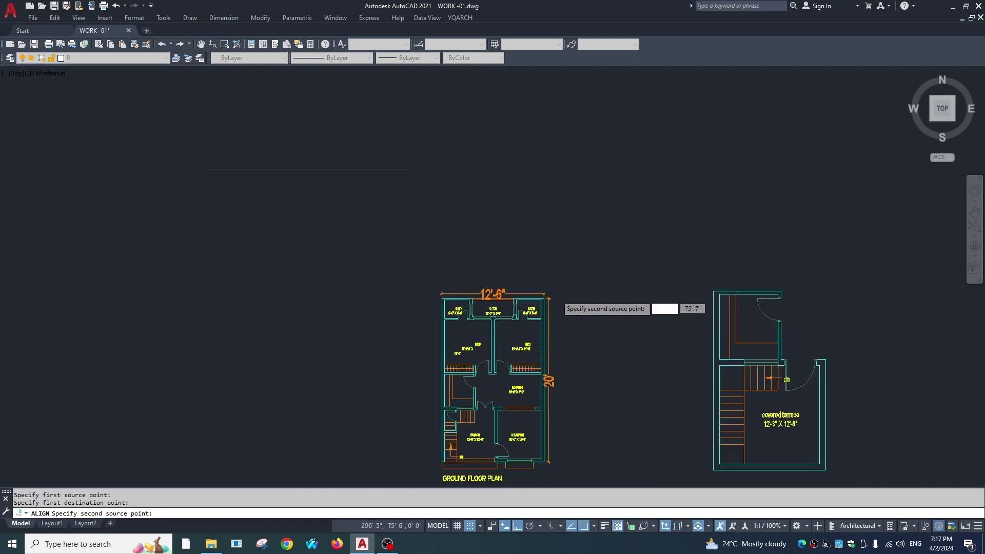
left_click(522, 307)
scroll(523, 308, "down", 5)
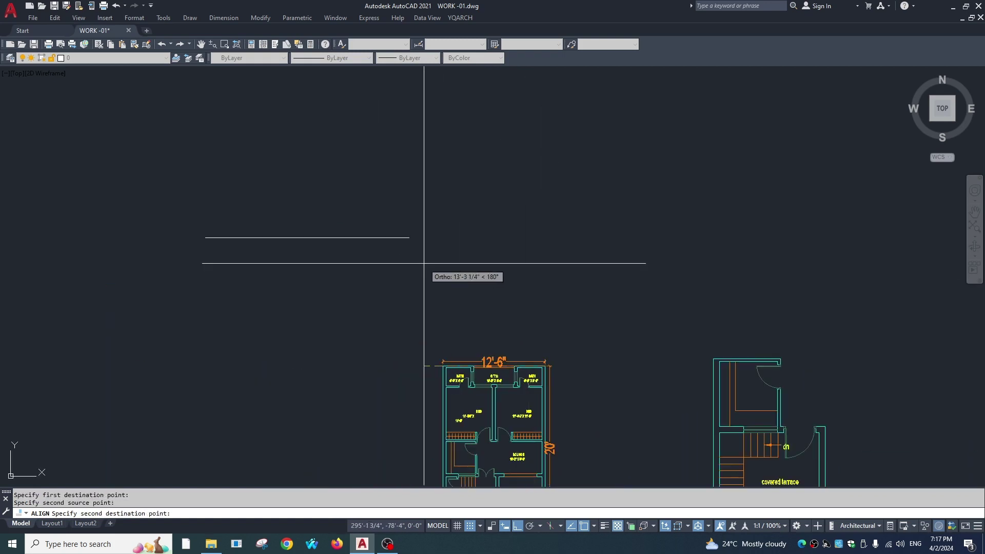
left_click(409, 238)
key("Return")
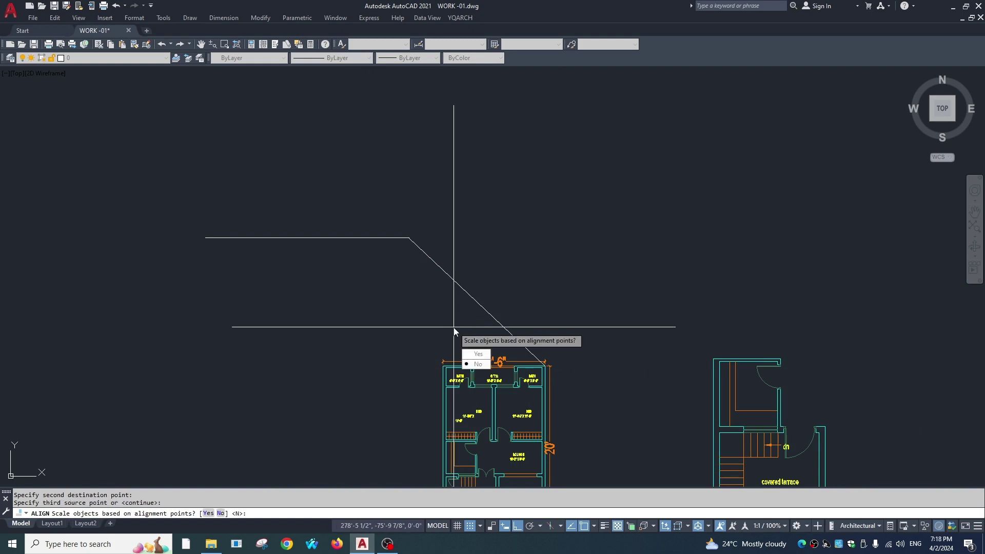
key("Return")
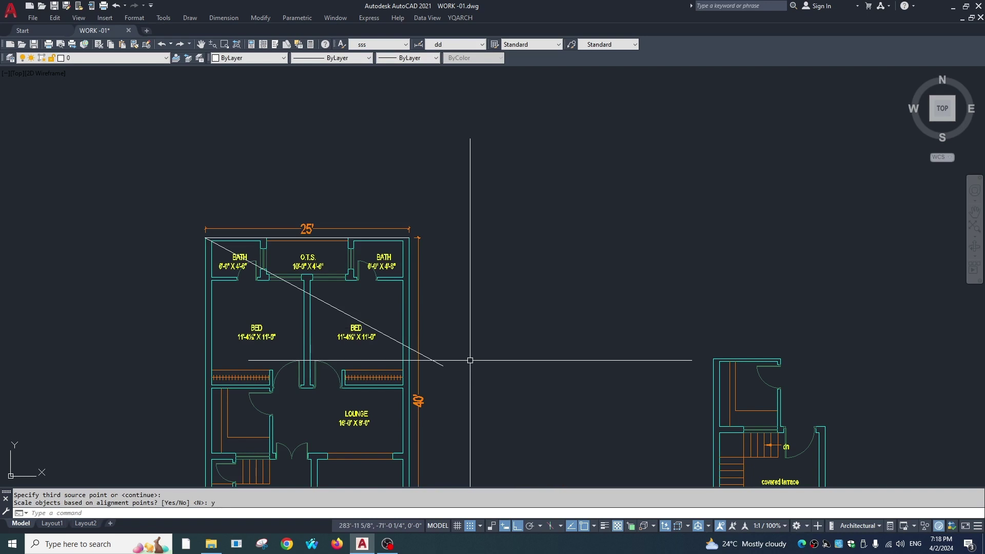
Step: Undo the scaled alignment of the ground floor plan
scroll(470, 361, "up", 4)
scroll(468, 359, "down", 4)
key("Escape")
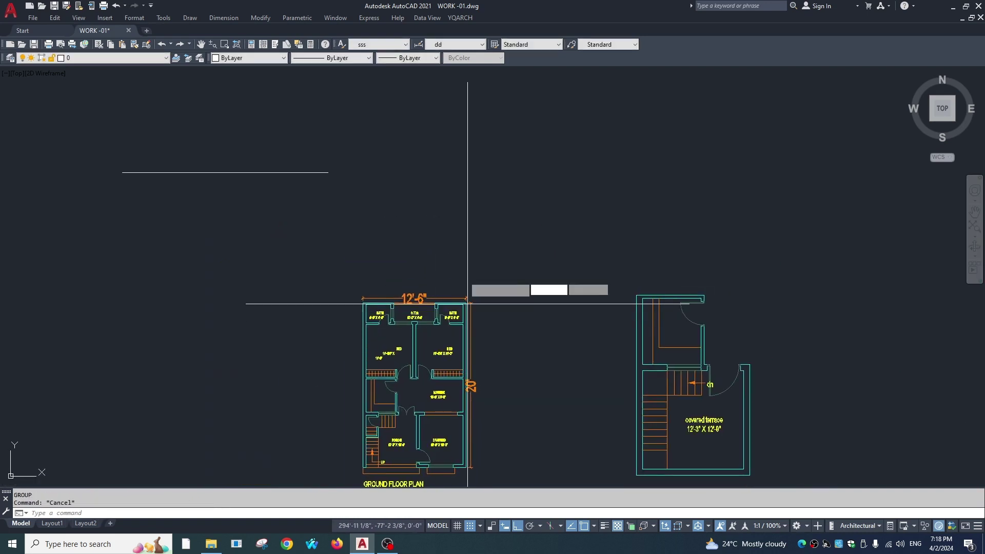
Step: With Ortho off, draw a 30' line sloping down to the right at about 22° above the ground floor plan
type("l")
key("Return")
left_click(452, 136)
key("F8")
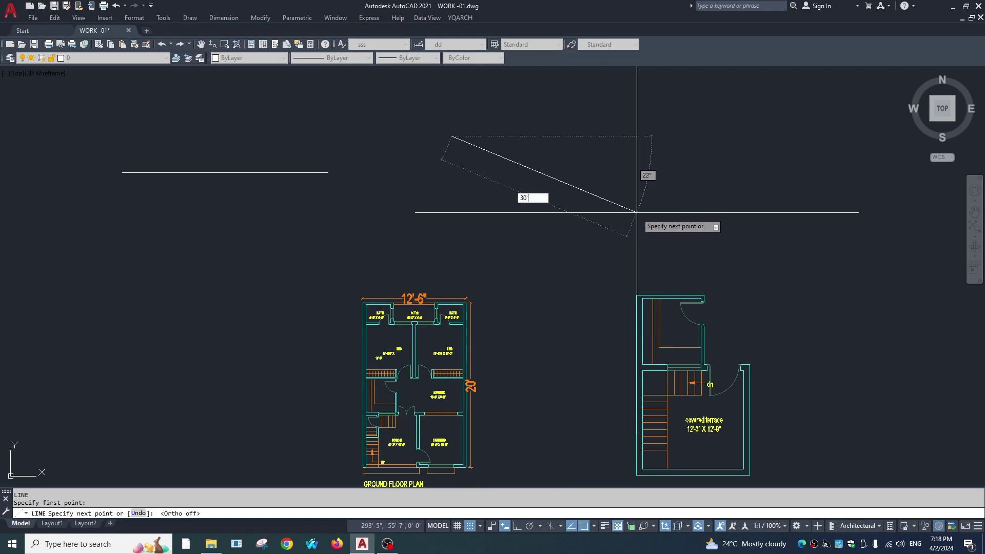
key("Return")
scroll(590, 200, "down", 4)
key("Escape")
Step: Start aligning the ground floor plan by matching its upper-left outer corner to the upper end of the sloping 30' line
left_click(602, 302)
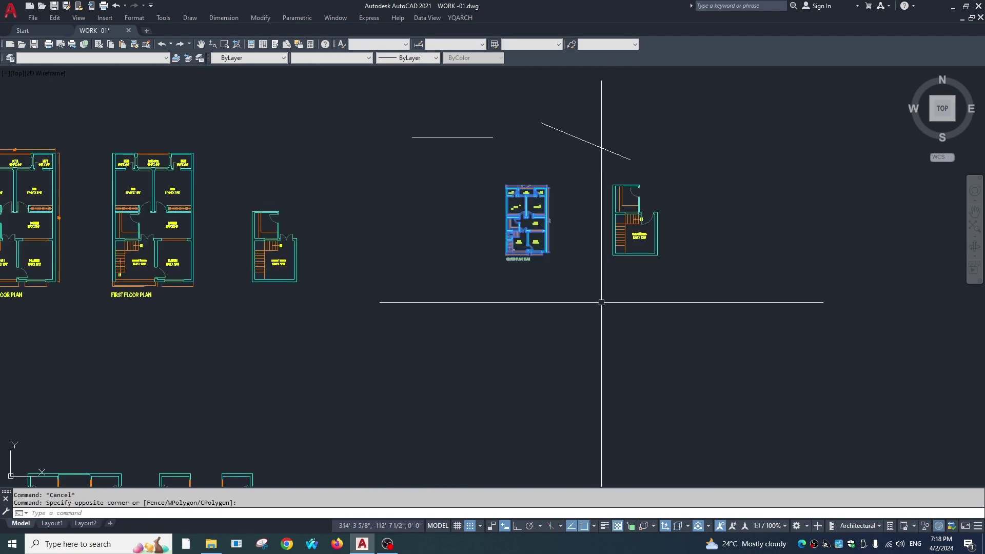
middle_click_drag(601, 302, 583, 355)
type("l")
key("Return")
scroll(510, 285, "up", 5)
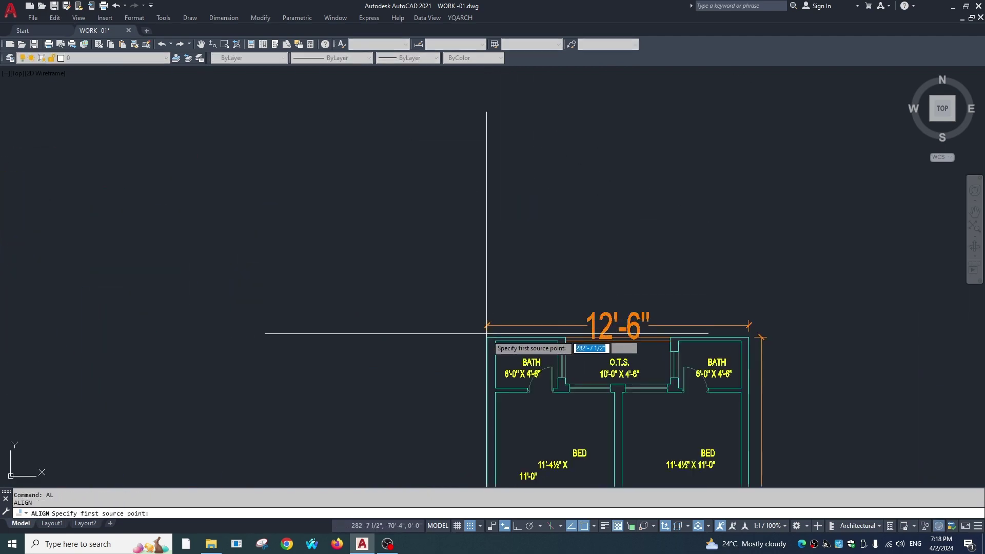
left_click(486, 332)
scroll(568, 190, "down", 4)
left_click(579, 179)
Step: Match the plan's upper-right outer corner to the sloping line's lower end and finish Align with scaling set to No
scroll(590, 247, "up", 5)
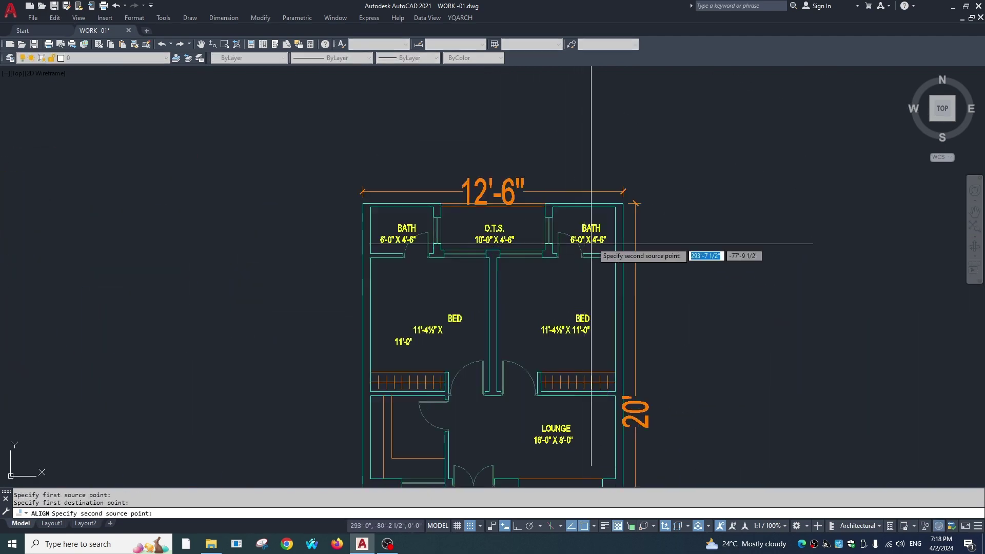
left_click(653, 159)
scroll(653, 160, "down", 5)
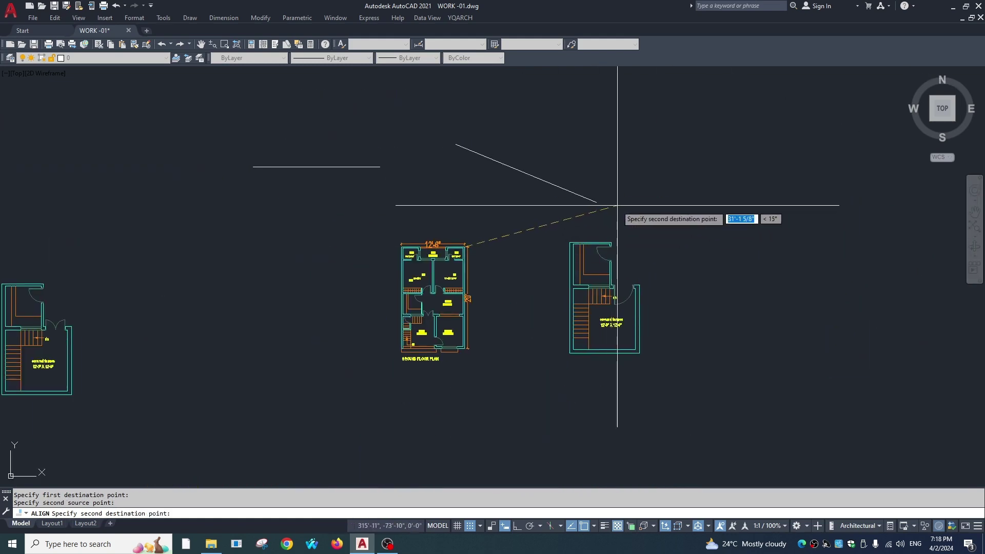
left_click(597, 202)
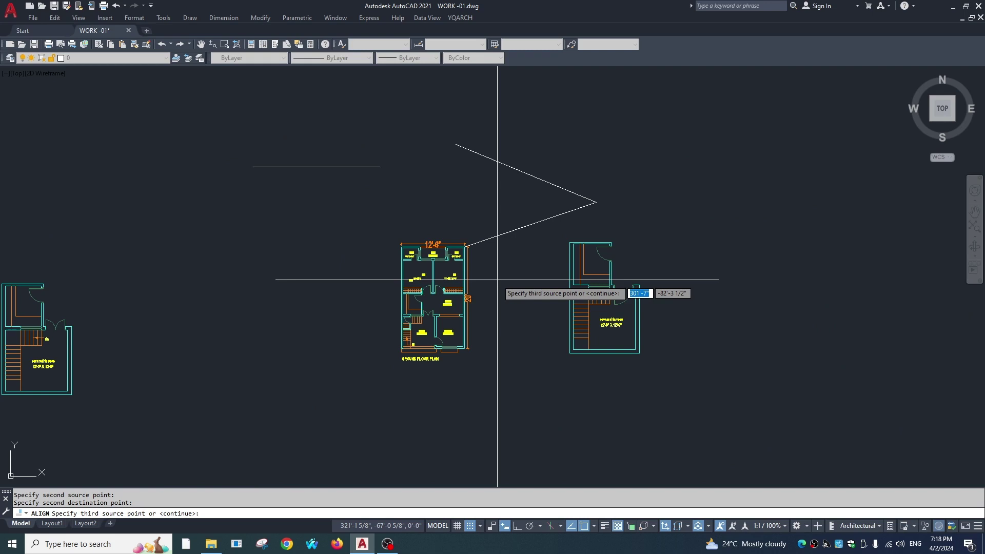
key("Return")
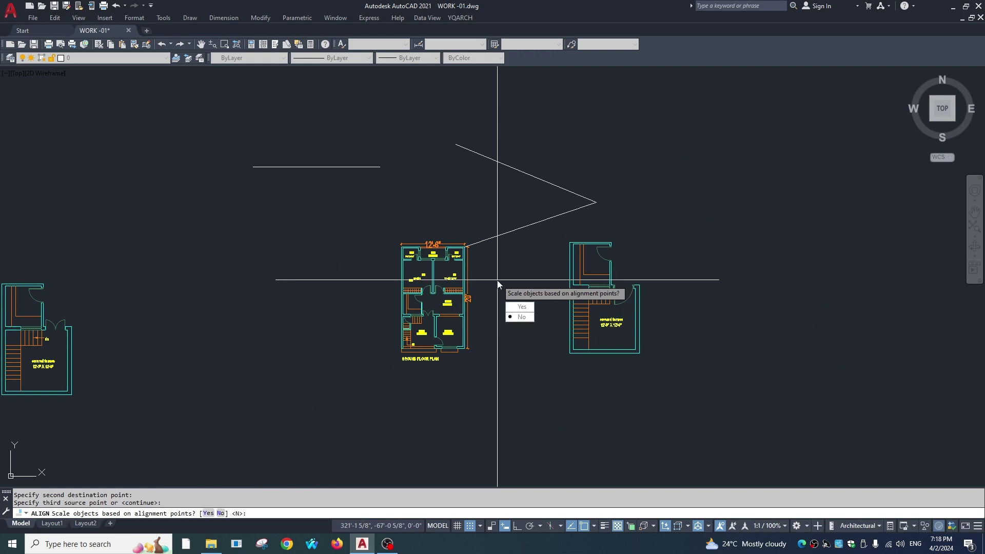
key("Return")
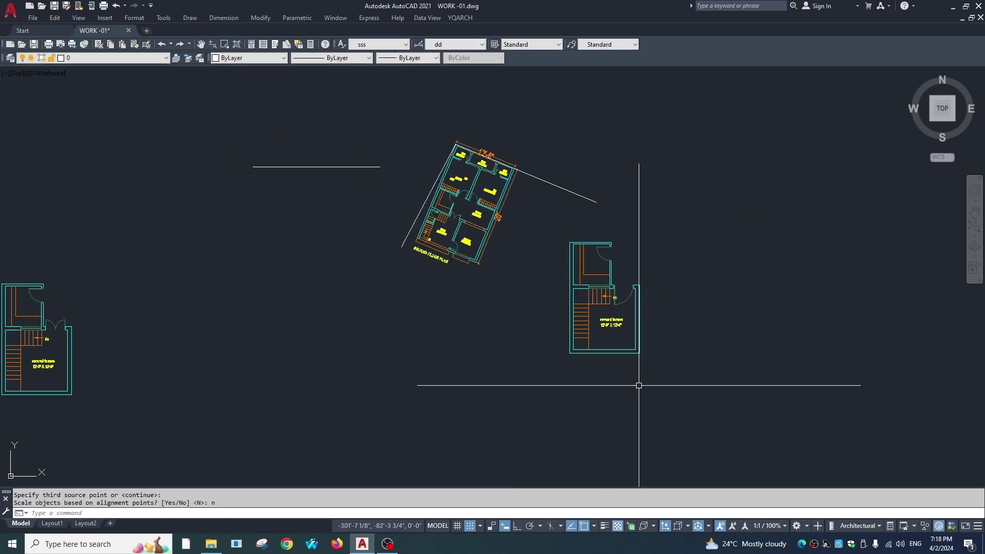
Step: Examine the rotated ground floor plan's top edge and width against the sloping 30' line
scroll(520, 201, "up", 2)
scroll(518, 241, "up", 2)
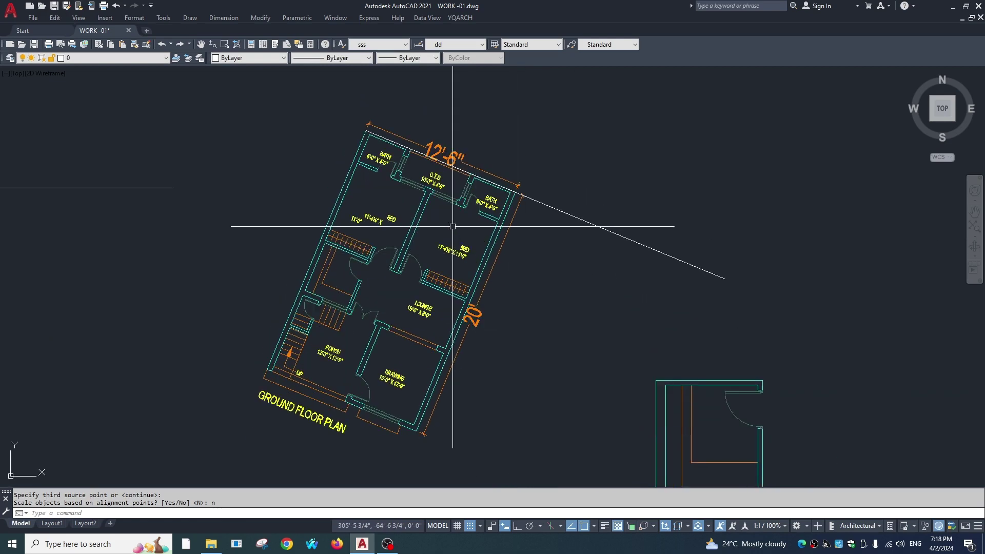
scroll(468, 285, "down", 2)
scroll(469, 100, "up", 1)
scroll(506, 199, "down", 2)
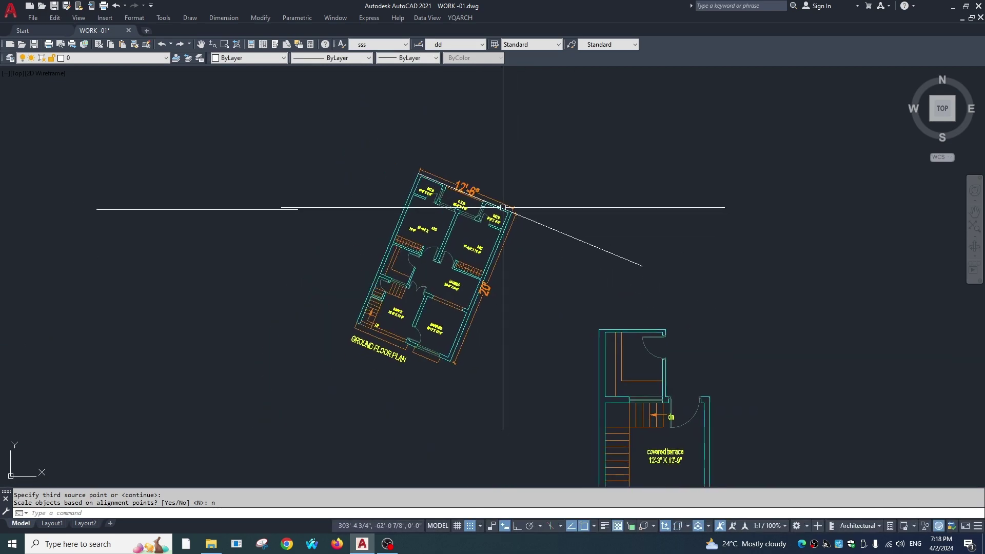
scroll(451, 165, "up", 3)
scroll(425, 237, "down", 2)
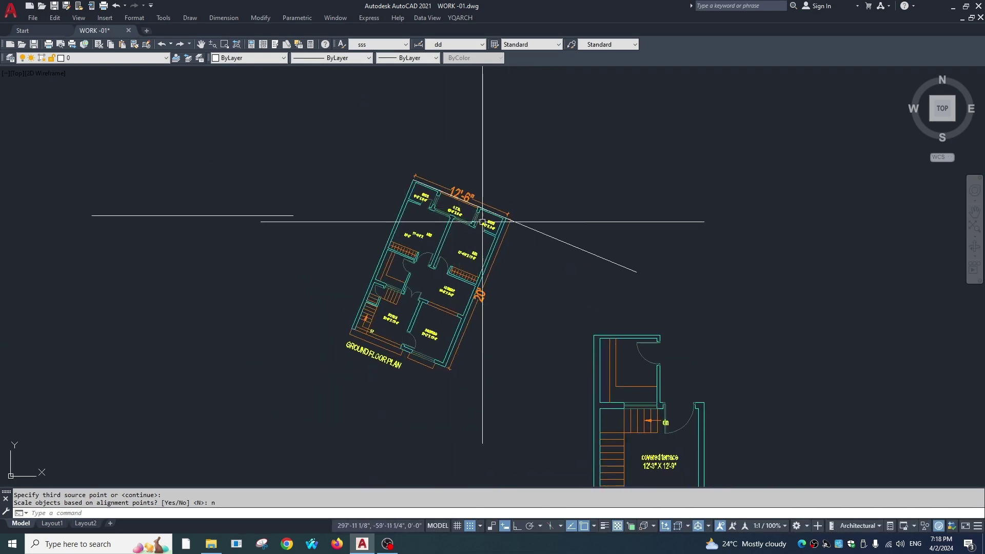
middle_click_drag(470, 222, 522, 235)
left_click(607, 239)
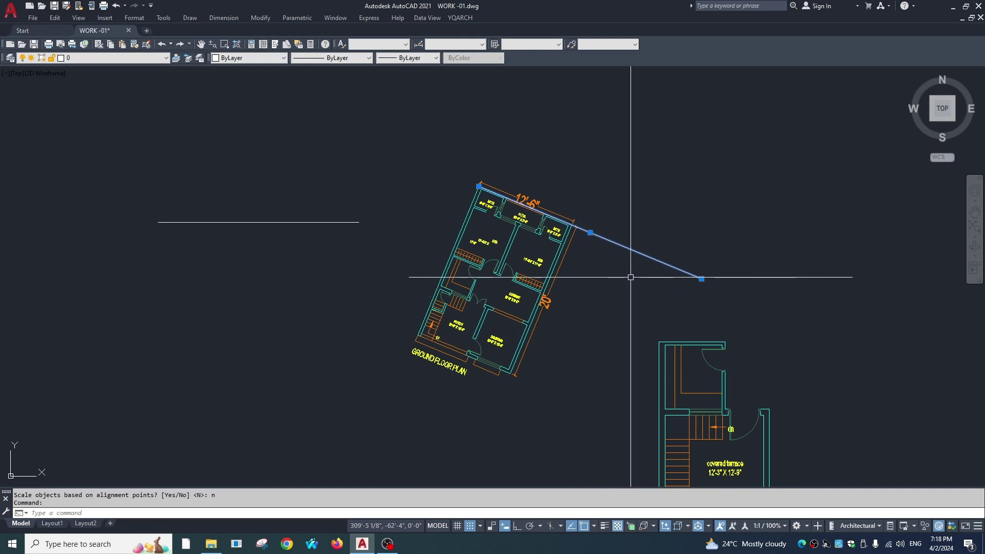
scroll(585, 272, "down", 2)
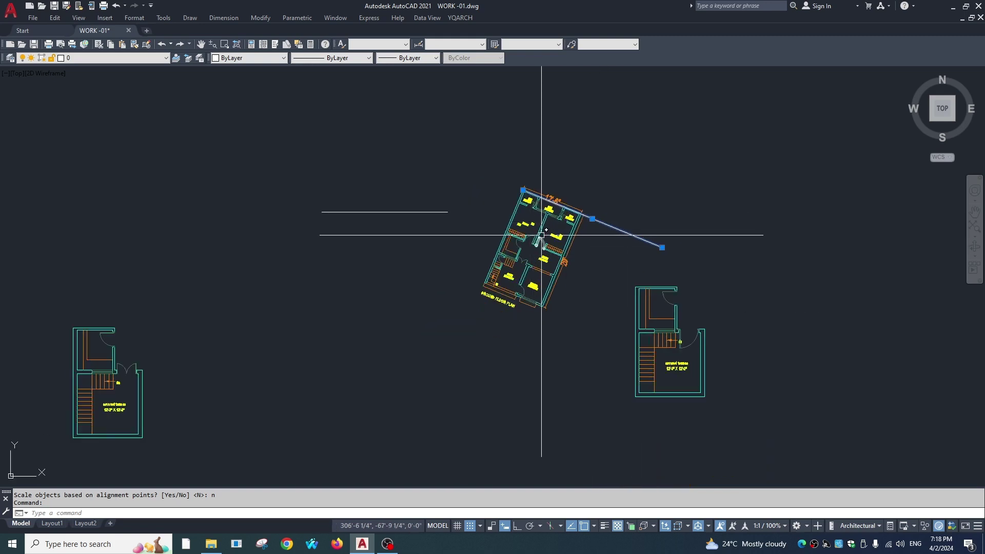